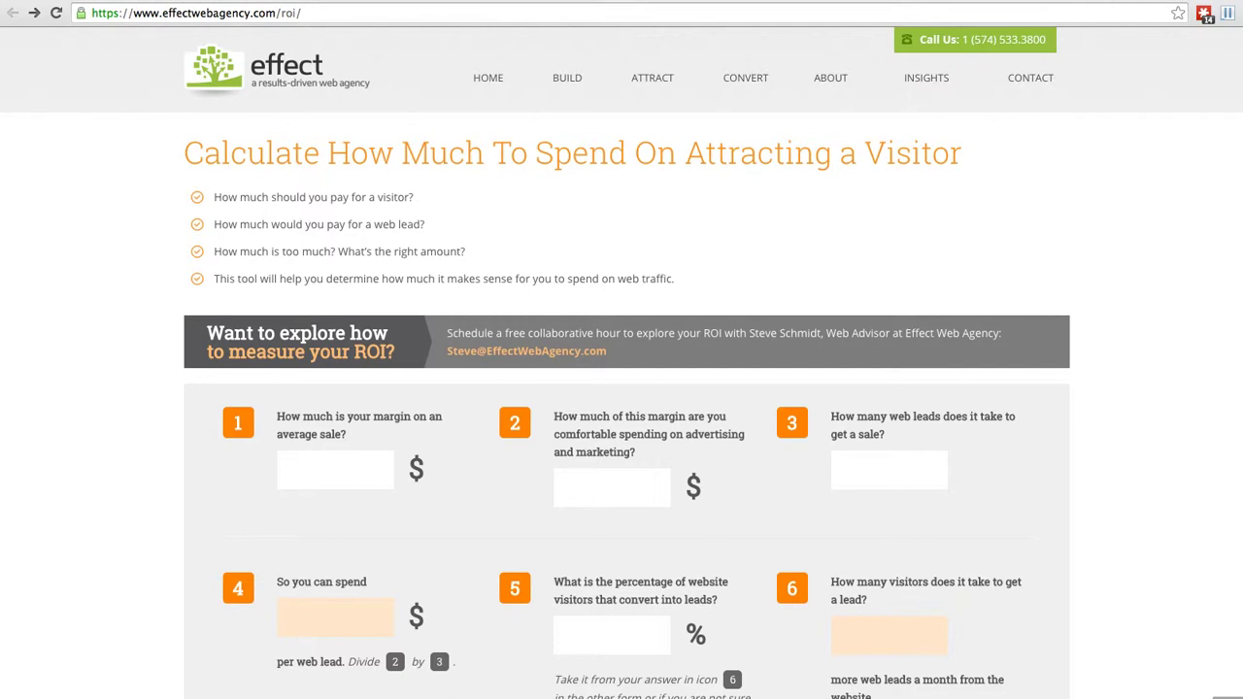
Step: In the website visitors calculator, enter 30000 as the additional monthly end-sales goal and 10000 as the average sale amount
scroll(627, 405, up, 10)
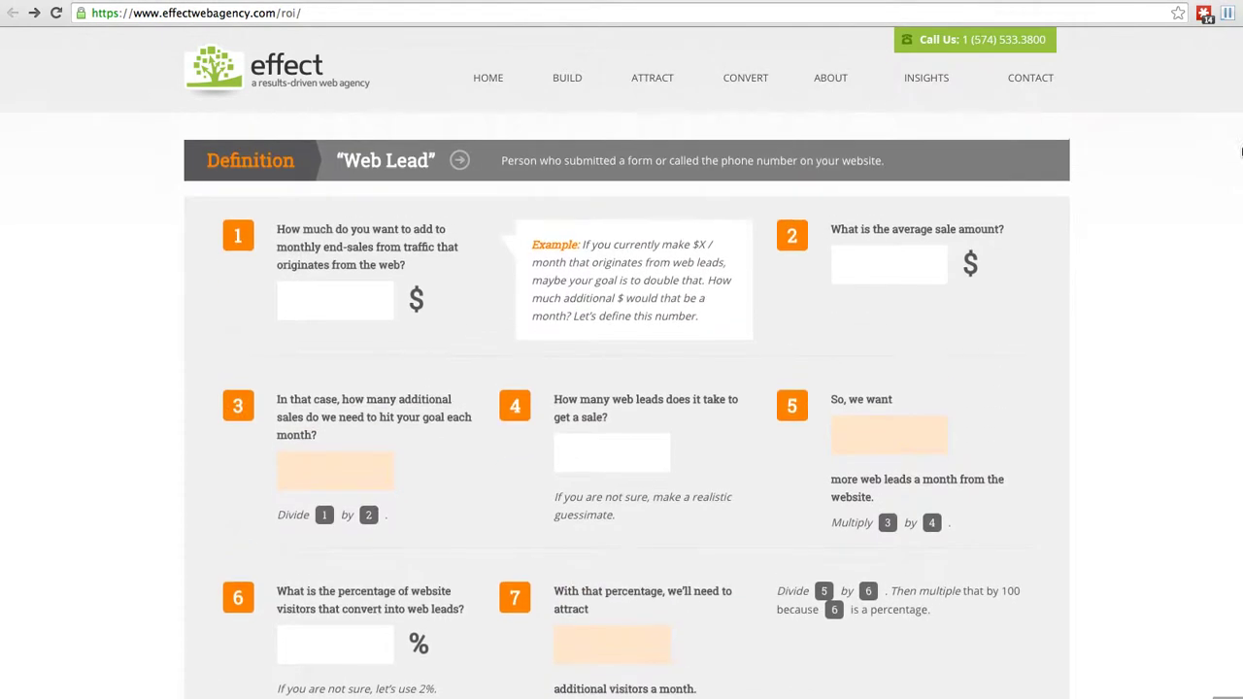
scroll(627, 405, up, 2)
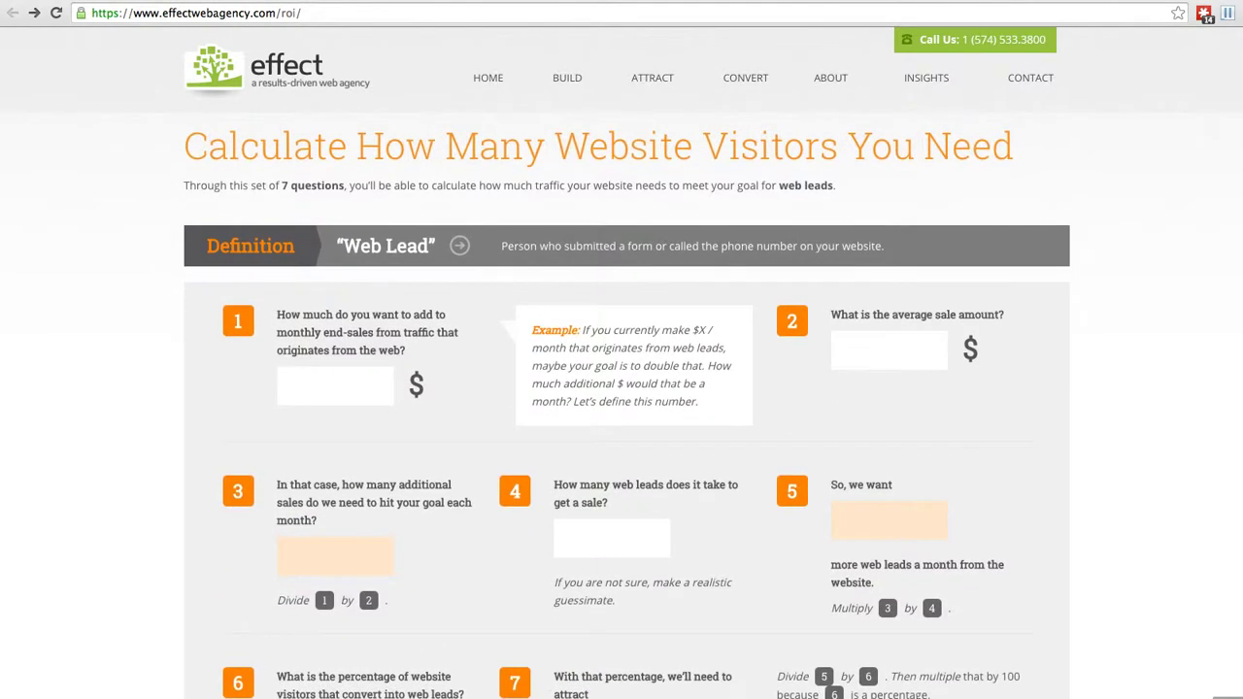
click(344, 387)
text(30000)
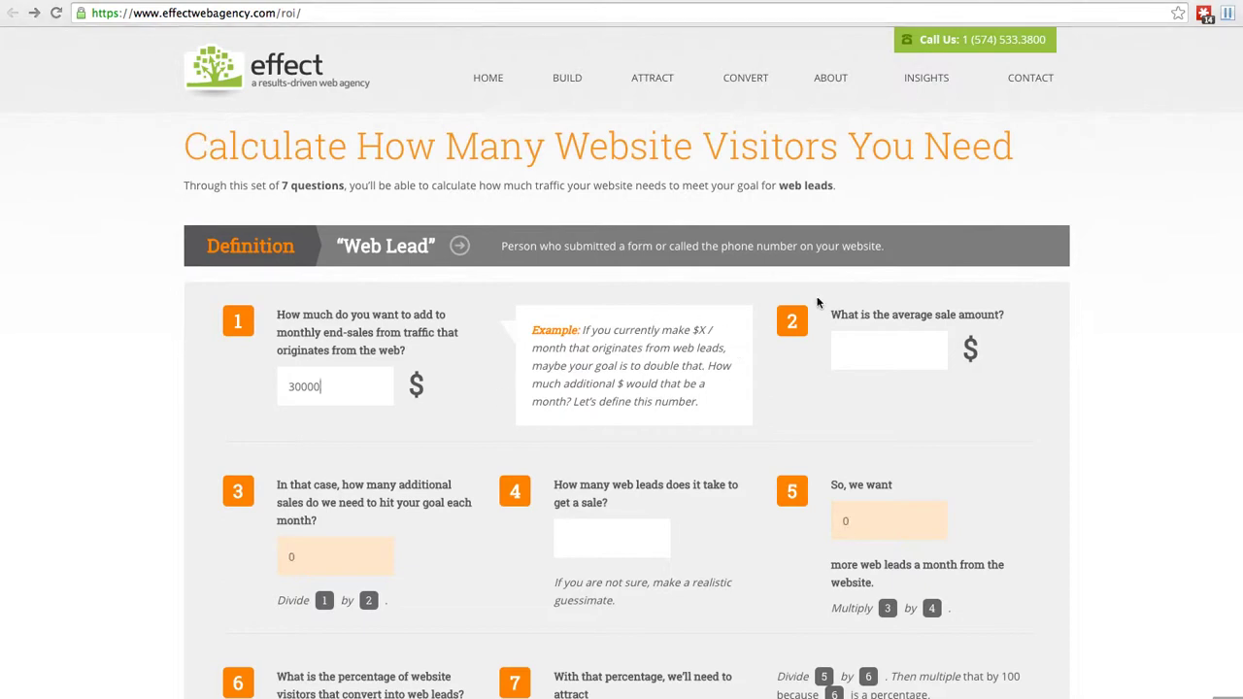
click(864, 344)
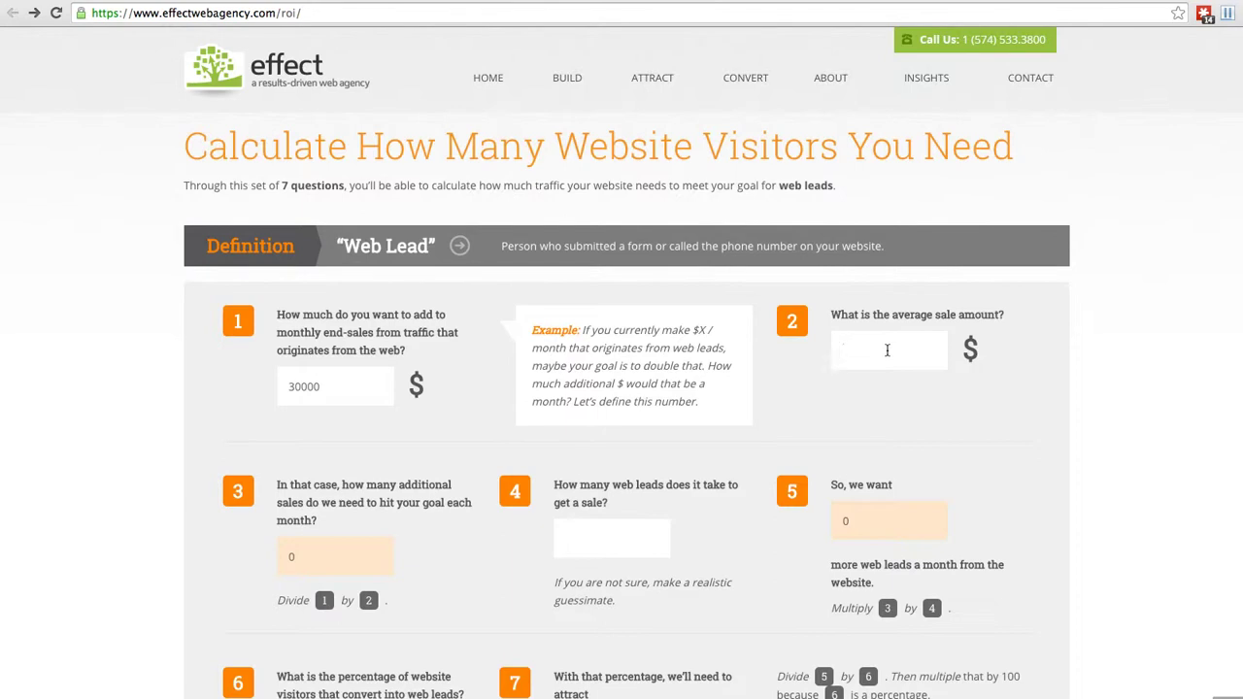
click(887, 351)
text(10000)
click(816, 405)
drag(288, 387, 301, 388)
Step: Enter 2 web leads per sale and a 4% visitor-to-lead conversion rate in the website visitors calculator
click(594, 550)
click(588, 544)
text(2)
scroll(151, 537, down, 2)
scroll(222, 524, up, 1)
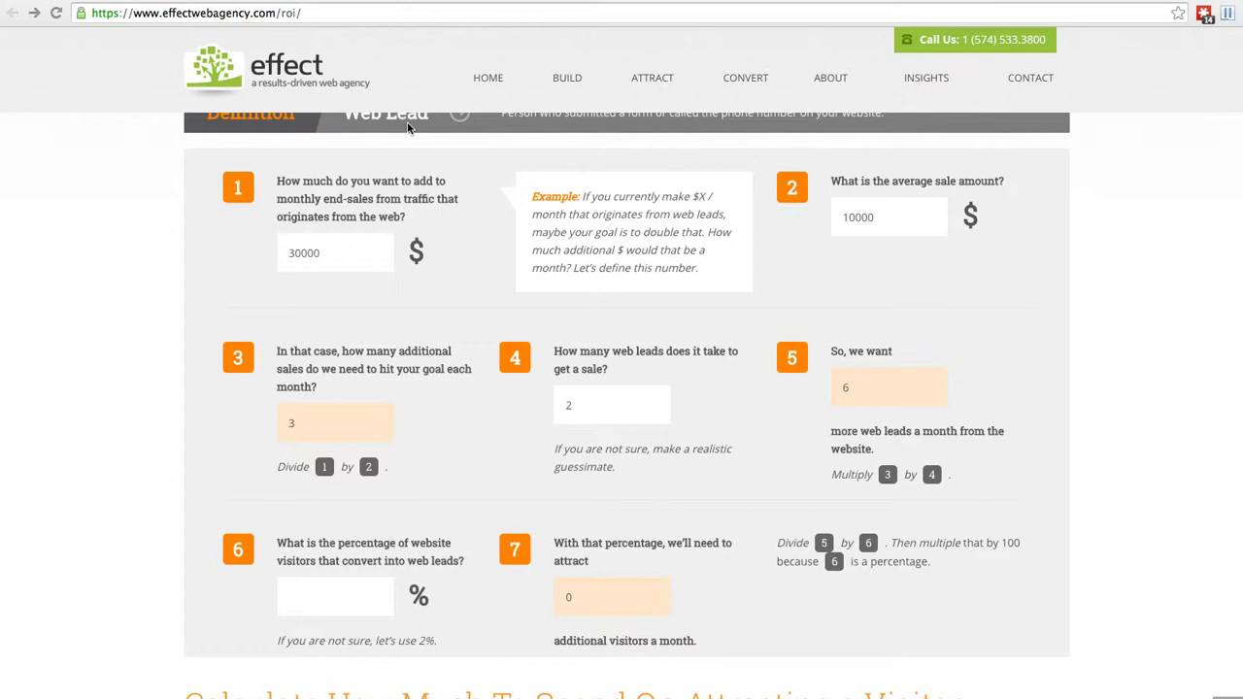
click(303, 596)
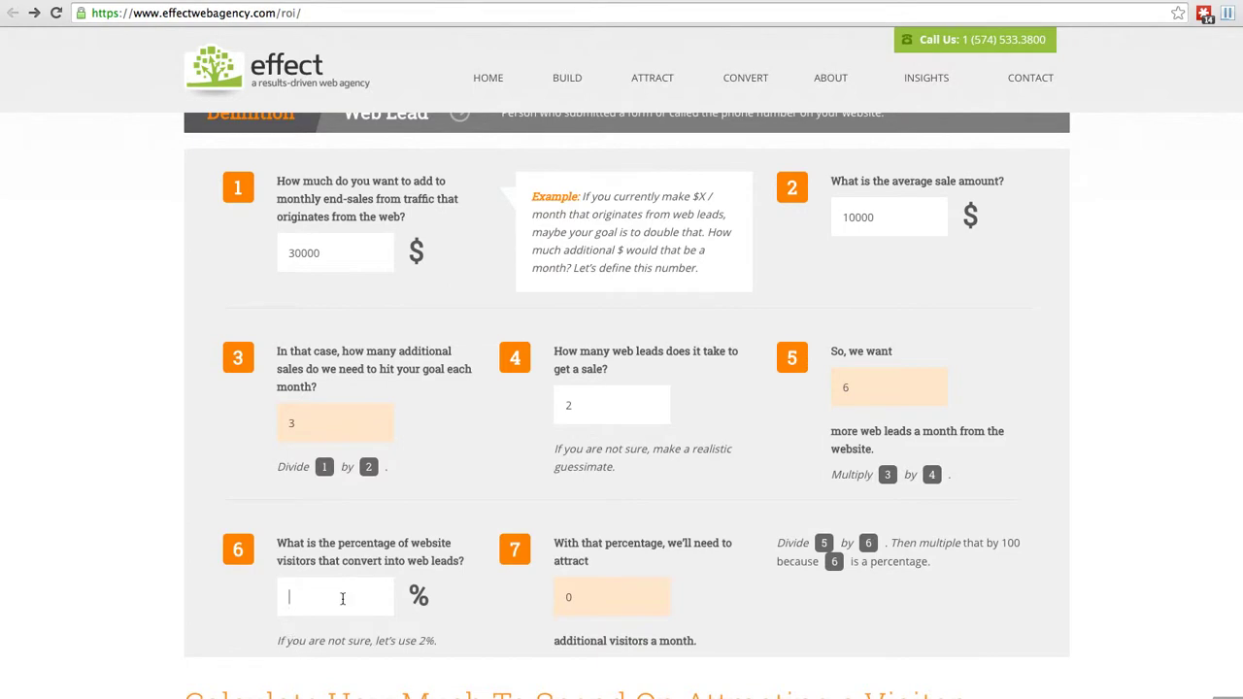
text(4)
click(502, 603)
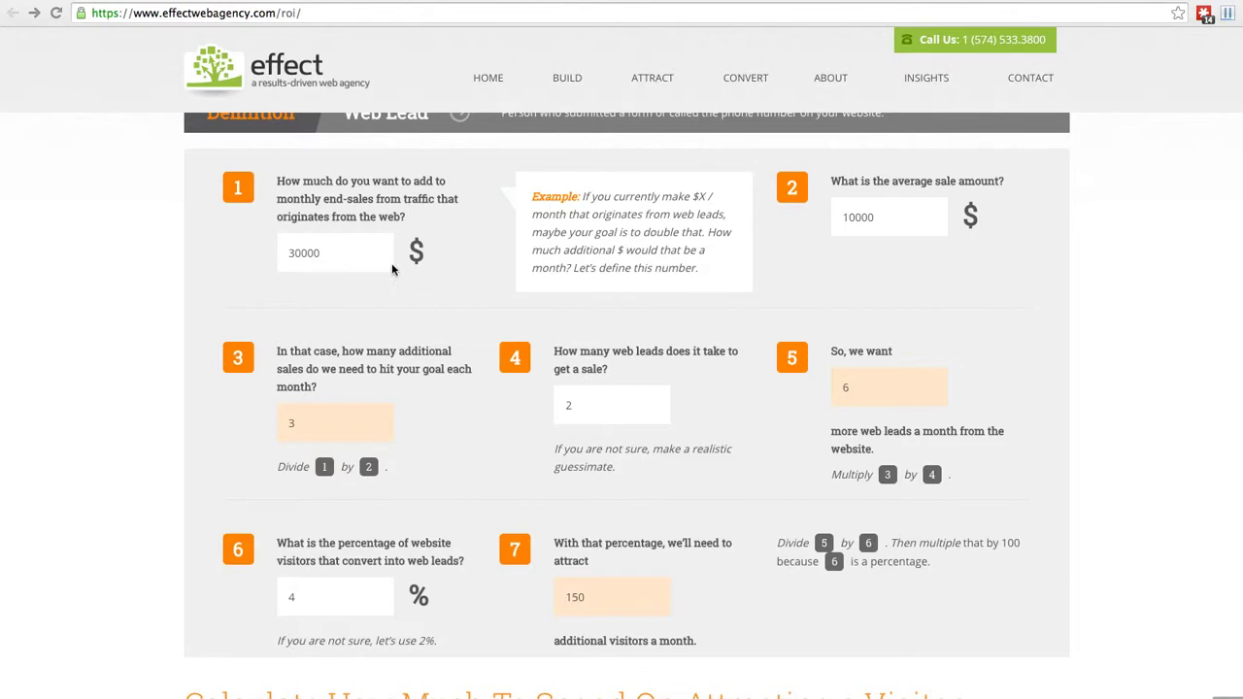
Step: Change the average sale amount in the website visitors calculator to 300
double_click(342, 250)
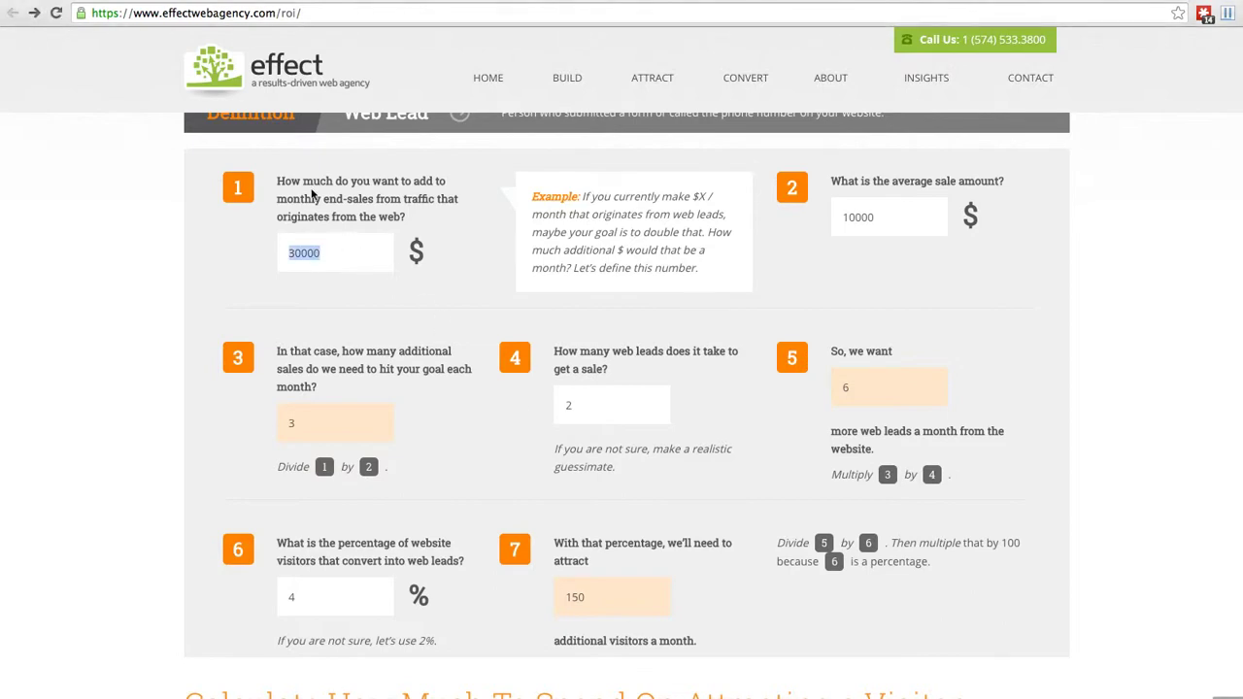
click(335, 254)
drag(880, 216, 834, 217)
text(300)
click(812, 261)
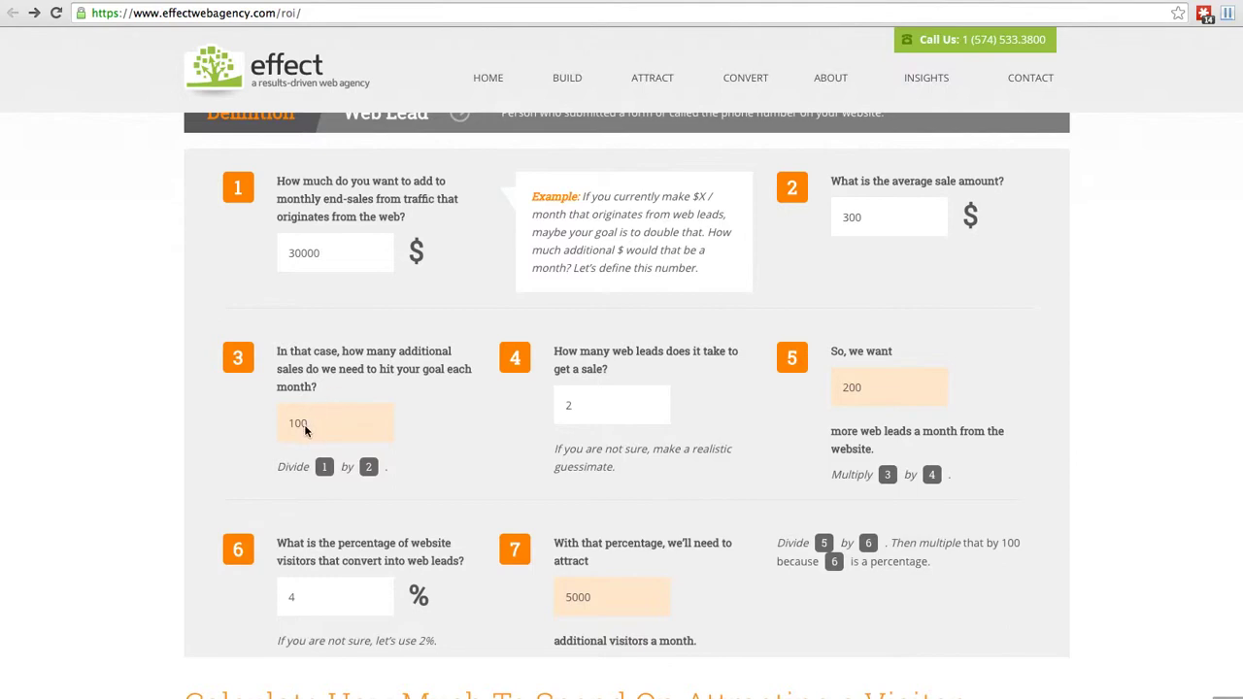
Step: Change the number of web leads needed to get a sale to 1 in the website visitors calculator
click(594, 405)
double_click(571, 405)
click(583, 405)
key(BackSpace)
text(1)
click(294, 601)
drag(328, 252, 280, 252)
click(124, 444)
drag(169, 500, 556, 554)
click(169, 499)
Step: Fill in the visitor-spend calculator with a 1500 margin, 750 advertising spend, 3 web leads per sale and a 4% conversion rate
scroll(179, 511, down, 5)
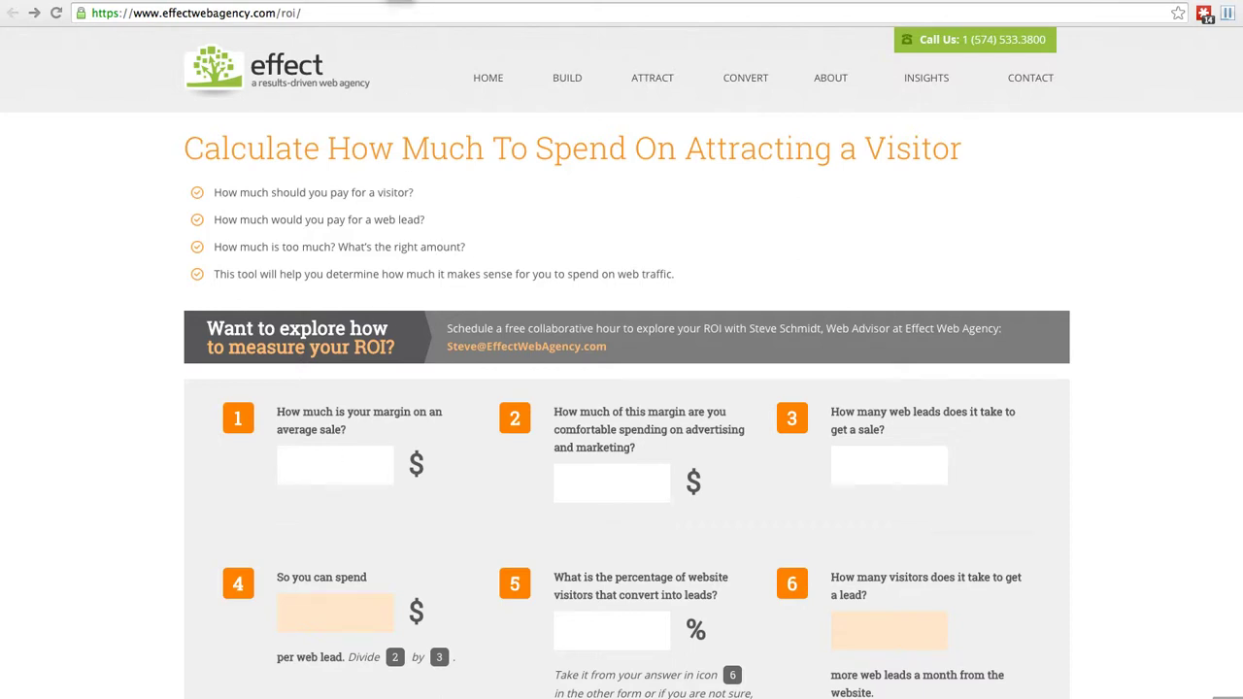
scroll(400, 409, up, 1)
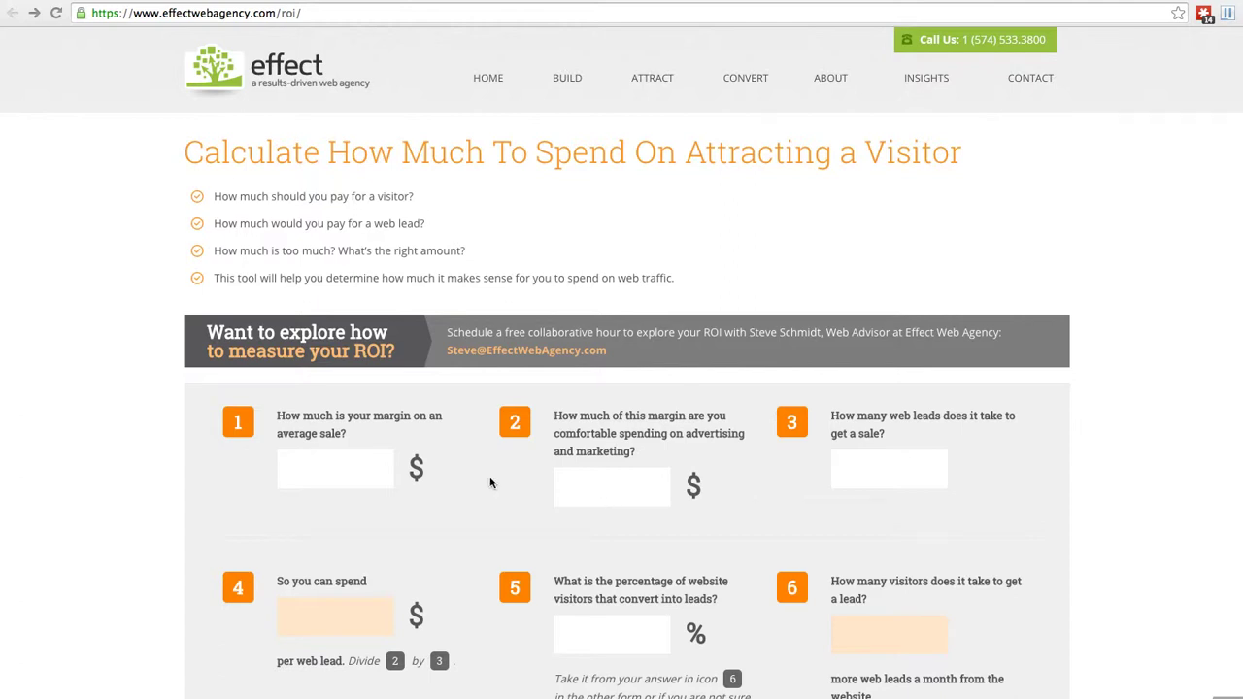
click(334, 471)
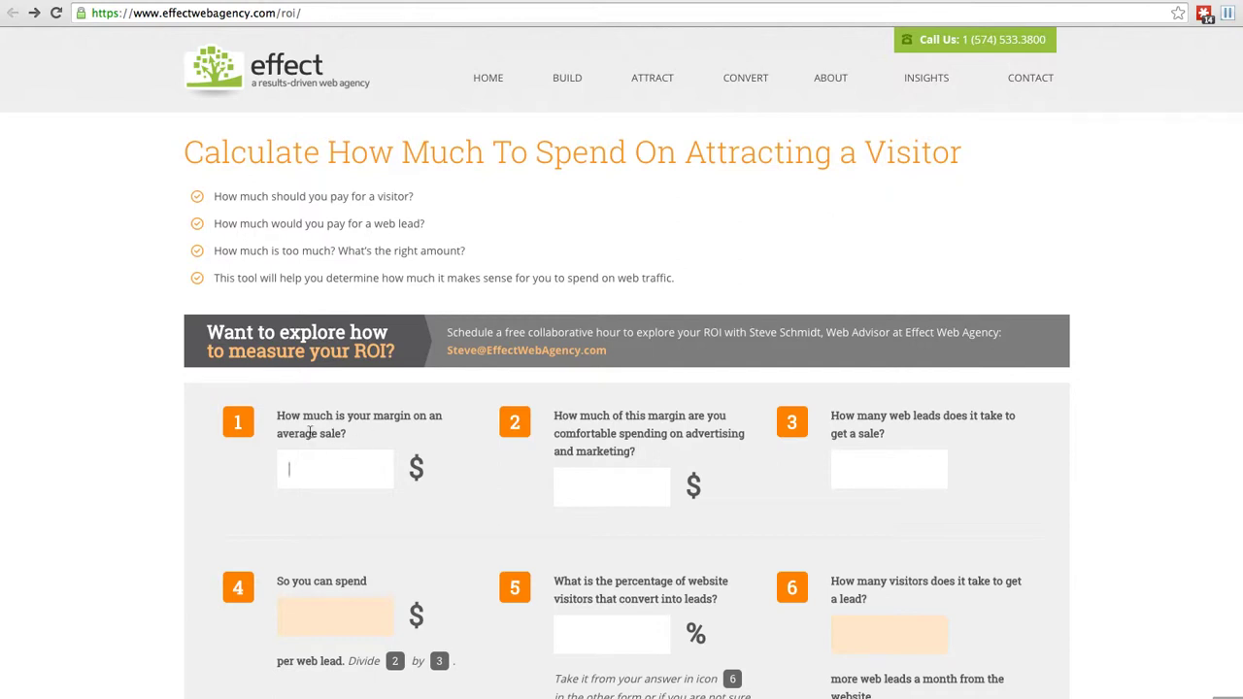
text(1500)
click(598, 483)
text(750)
text(3)
scroll(448, 559, down, 1)
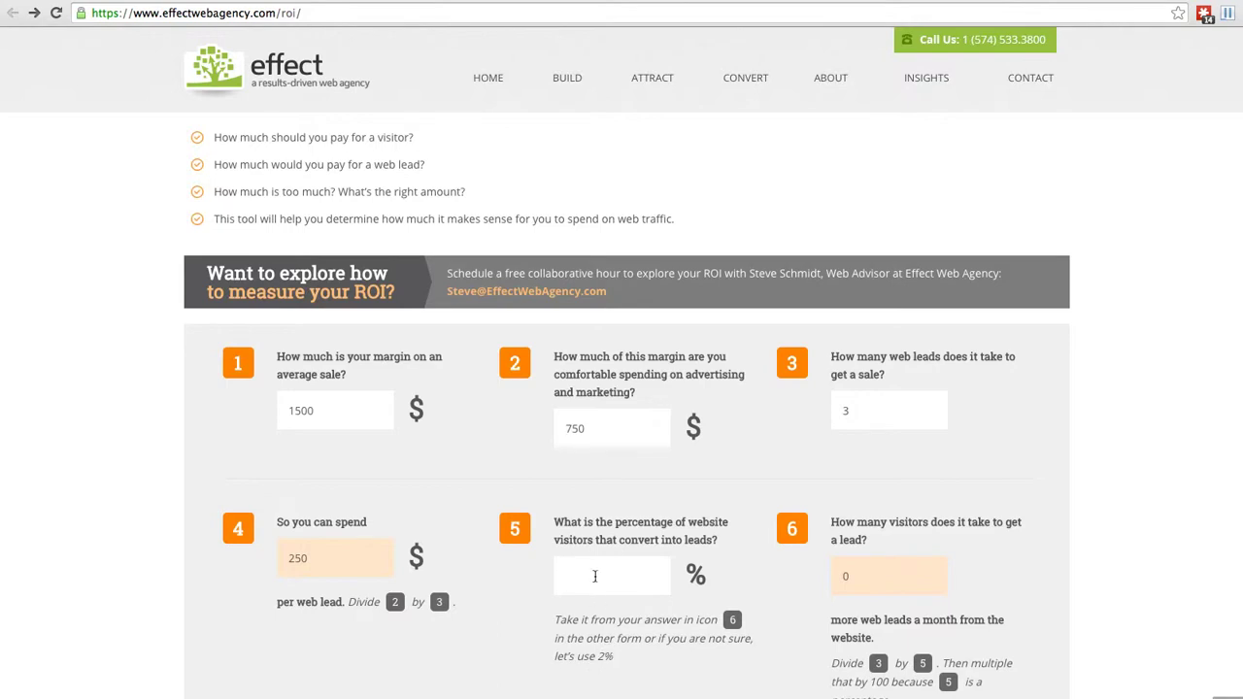
text(4)
click(788, 560)
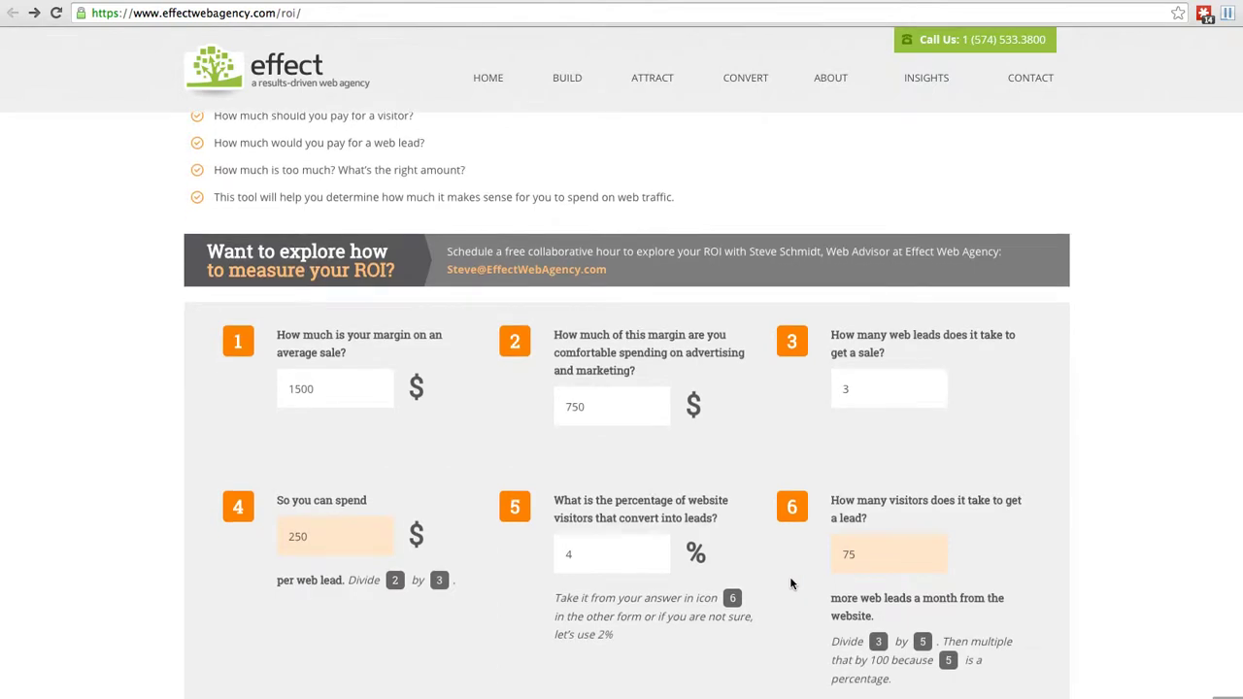
Step: Examine the maximum spend per visitor against the likelihood scale and its note about realistic visitor costs
scroll(792, 583, down, 3)
scroll(784, 586, down, 4)
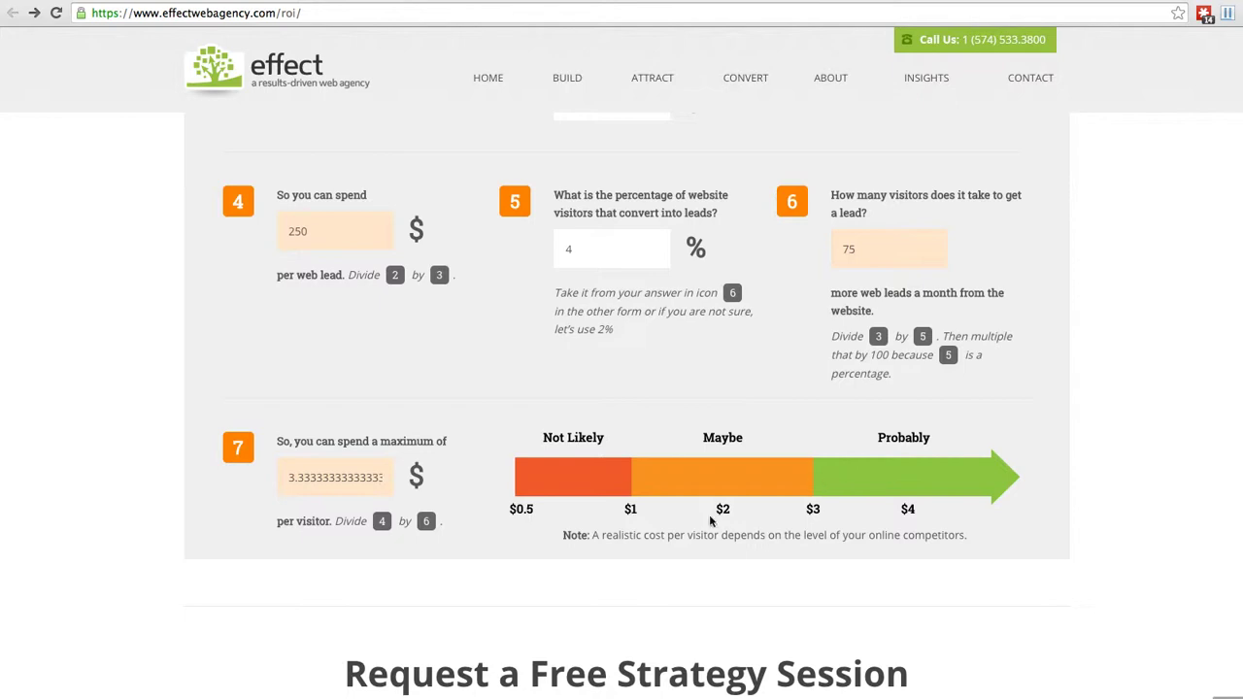
drag(591, 536, 968, 530)
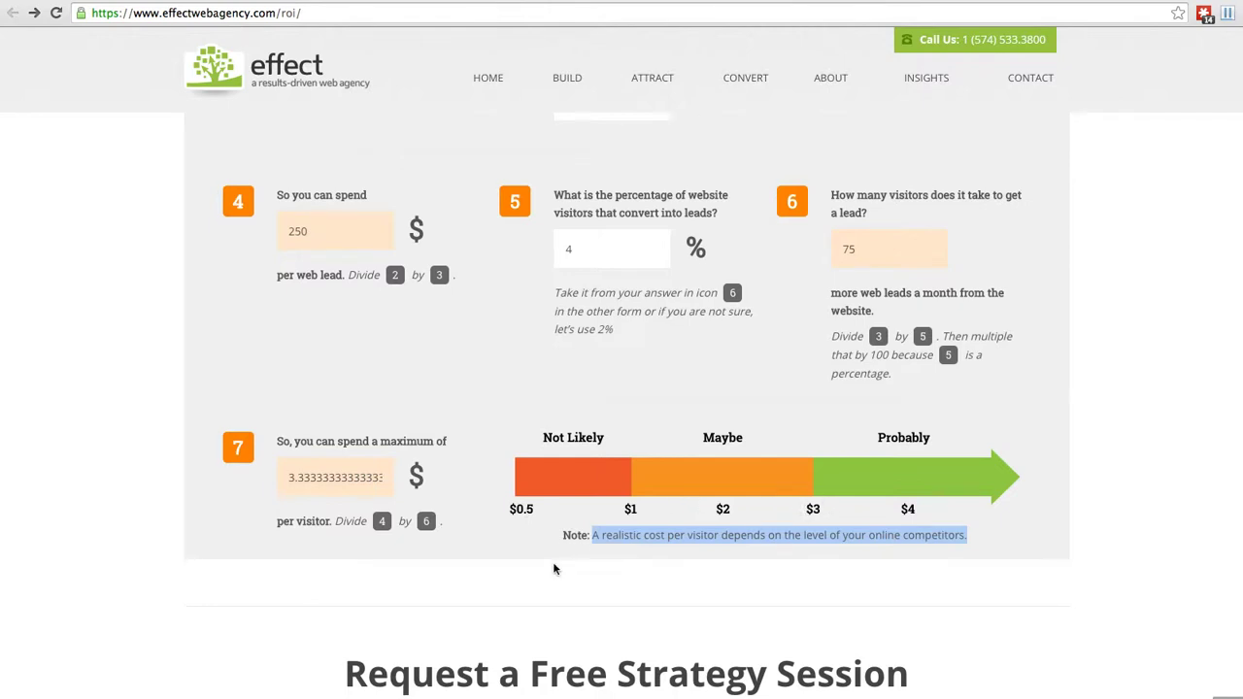
scroll(554, 570, up, 2)
scroll(553, 566, up, 1)
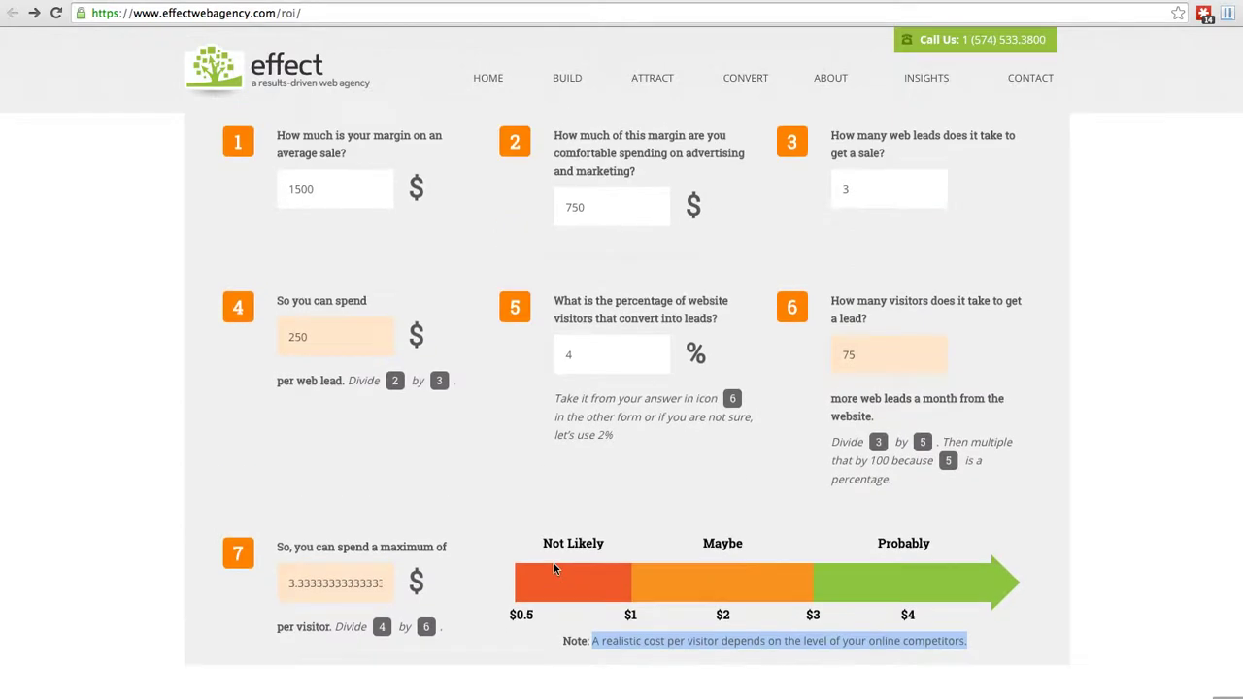
click(331, 591)
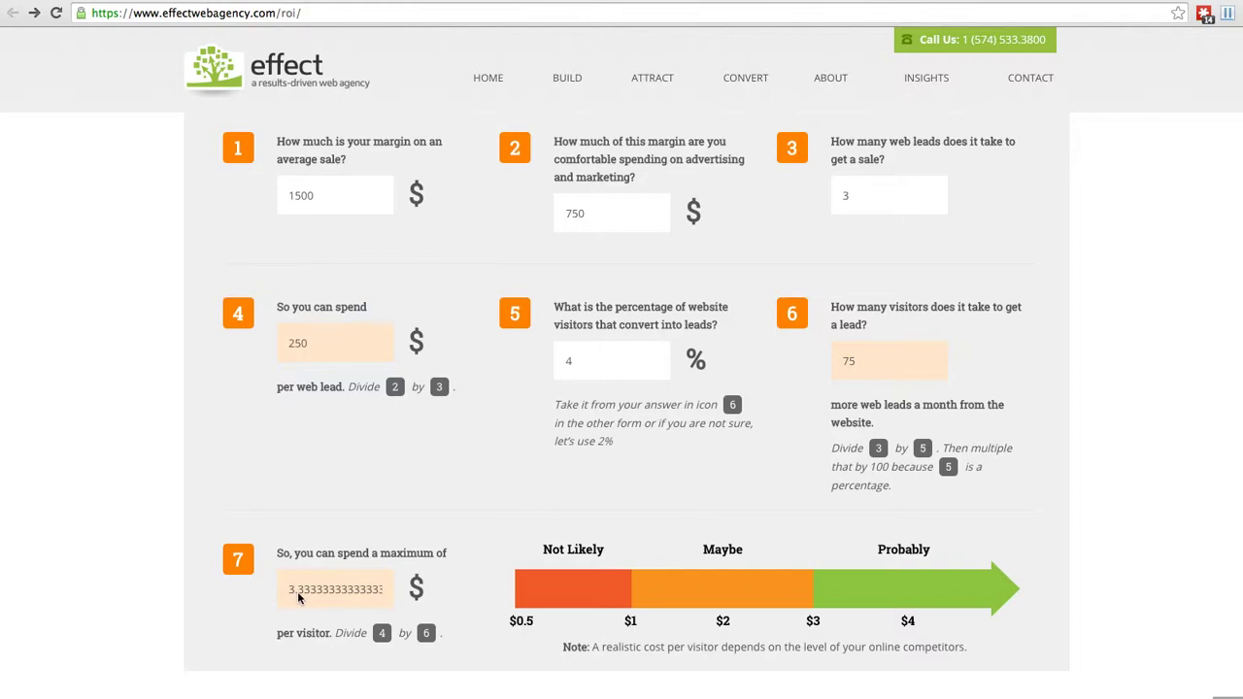
Step: Change the average sale margin to 500 and the advertising and marketing spend to 200 in the visitor-spend calculator
double_click(324, 193)
text(500)
drag(587, 213, 559, 214)
click(330, 698)
click(587, 212)
text(200)
click(480, 229)
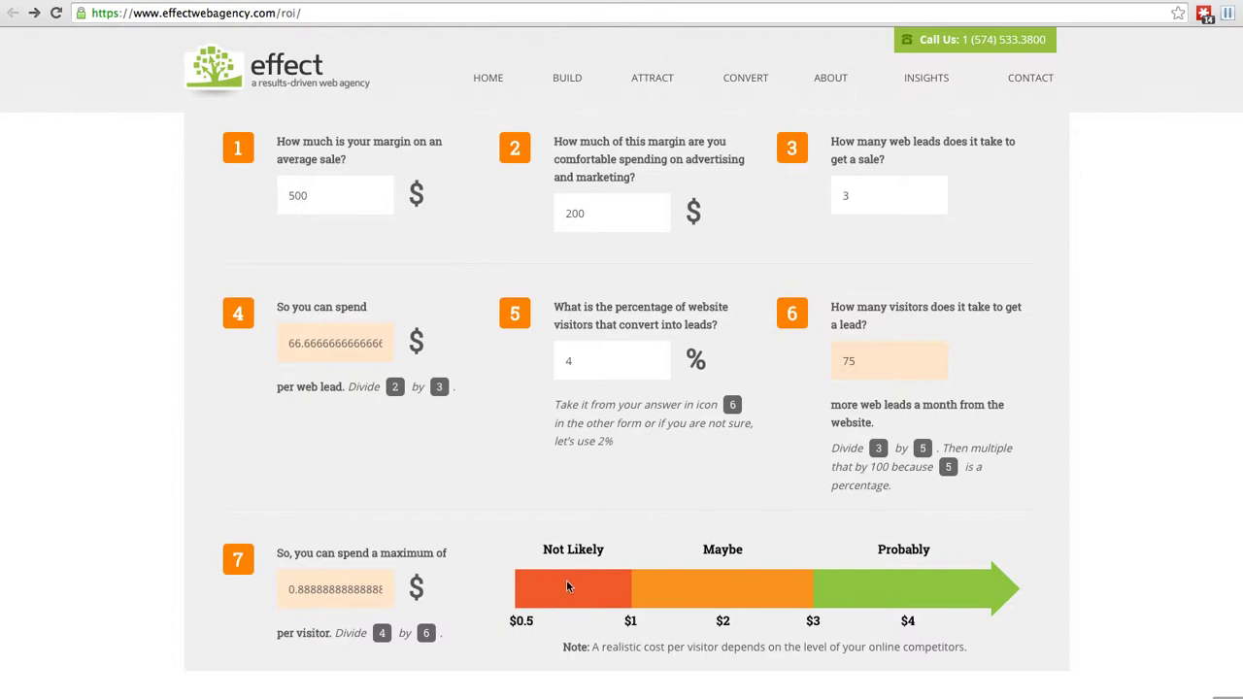
Step: Try 2 web leads per sale in the visitor-spend calculator
scroll(567, 583, up, 1)
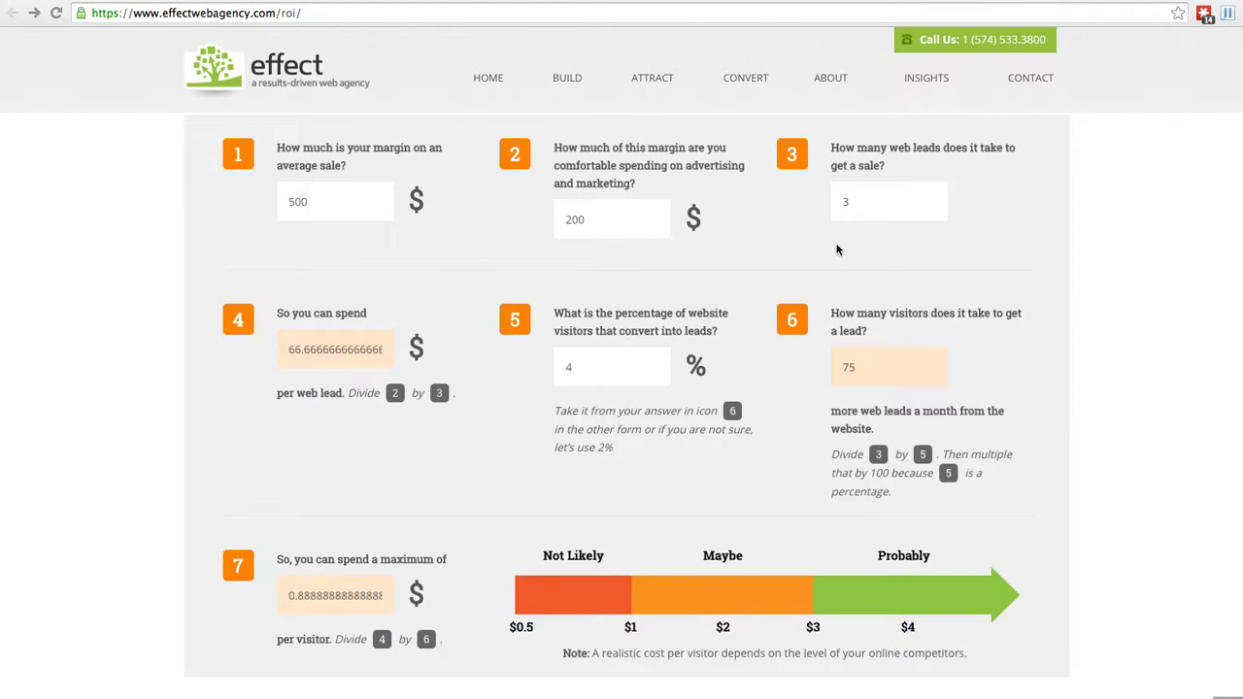
drag(854, 195, 835, 201)
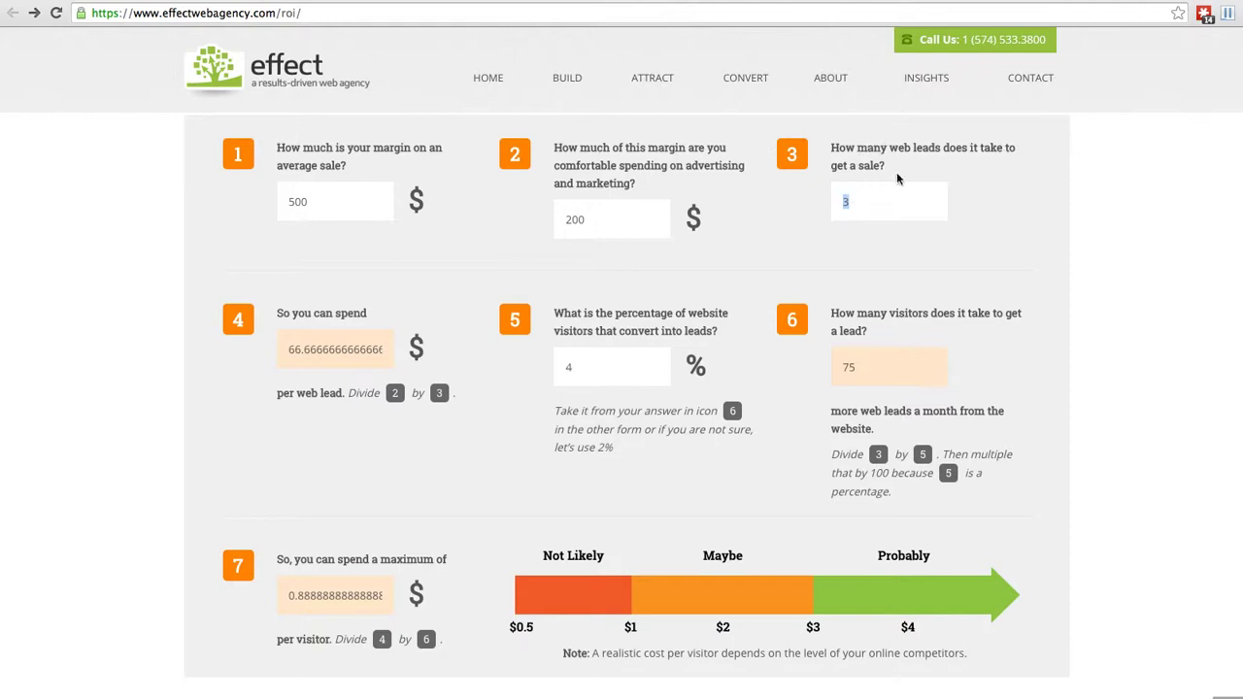
click(862, 201)
key(BackSpace)
text(2)
click(788, 215)
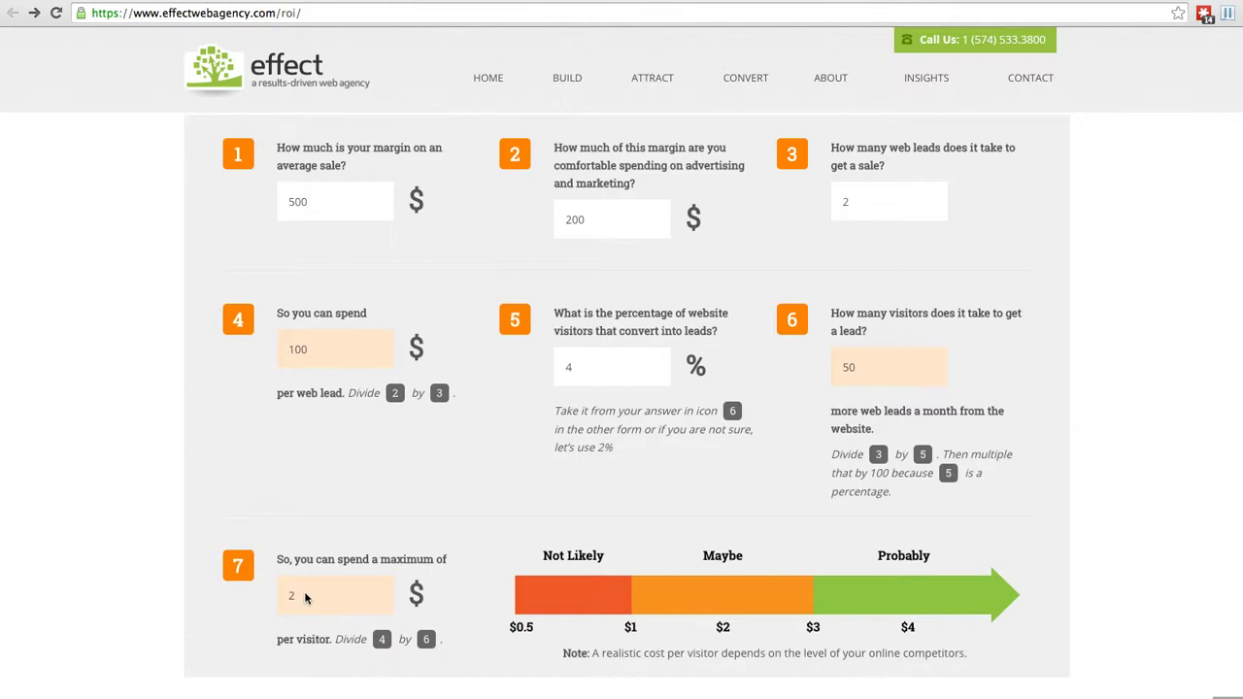
Step: Try 1.5 web leads per sale in the visitor-spend calculator
click(858, 203)
key(BackSpace)
text(1.5)
drag(842, 200, 856, 199)
click(803, 207)
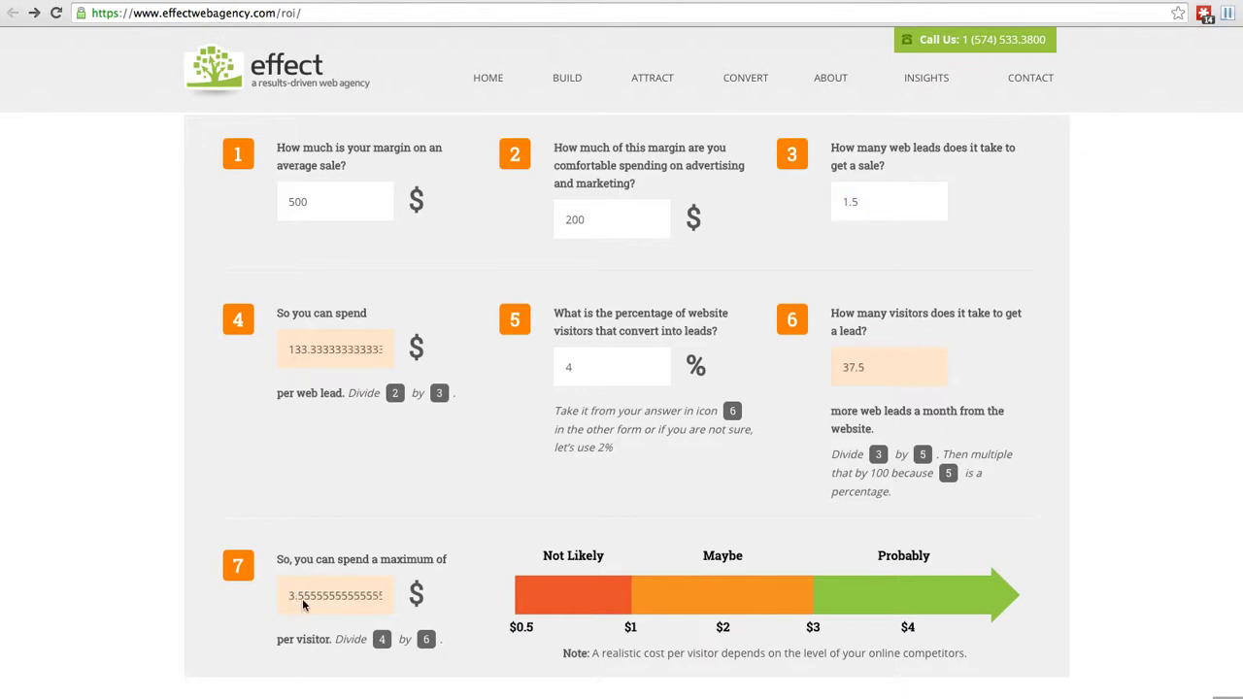
Step: Set the web leads per sale back to 3 and lower the visitor-to-lead conversion rate to 1%
drag(886, 199, 816, 204)
text(3)
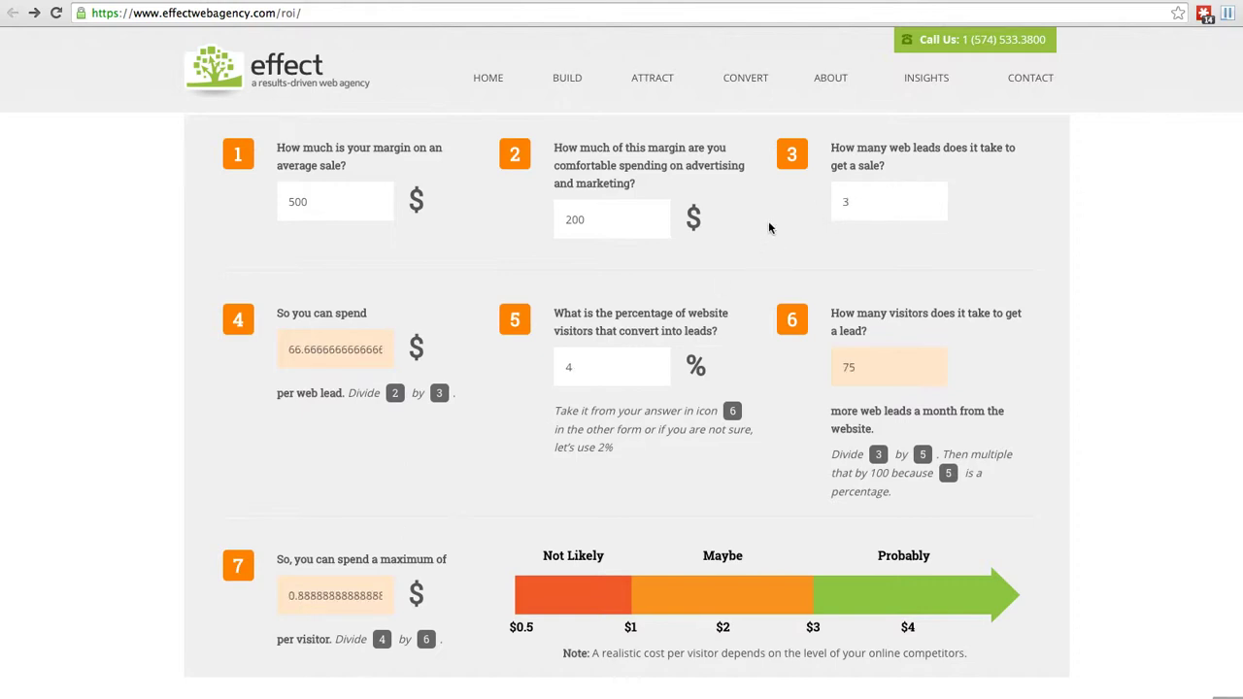
drag(583, 370, 556, 367)
text(1)
click(348, 208)
click(627, 358)
text(1)
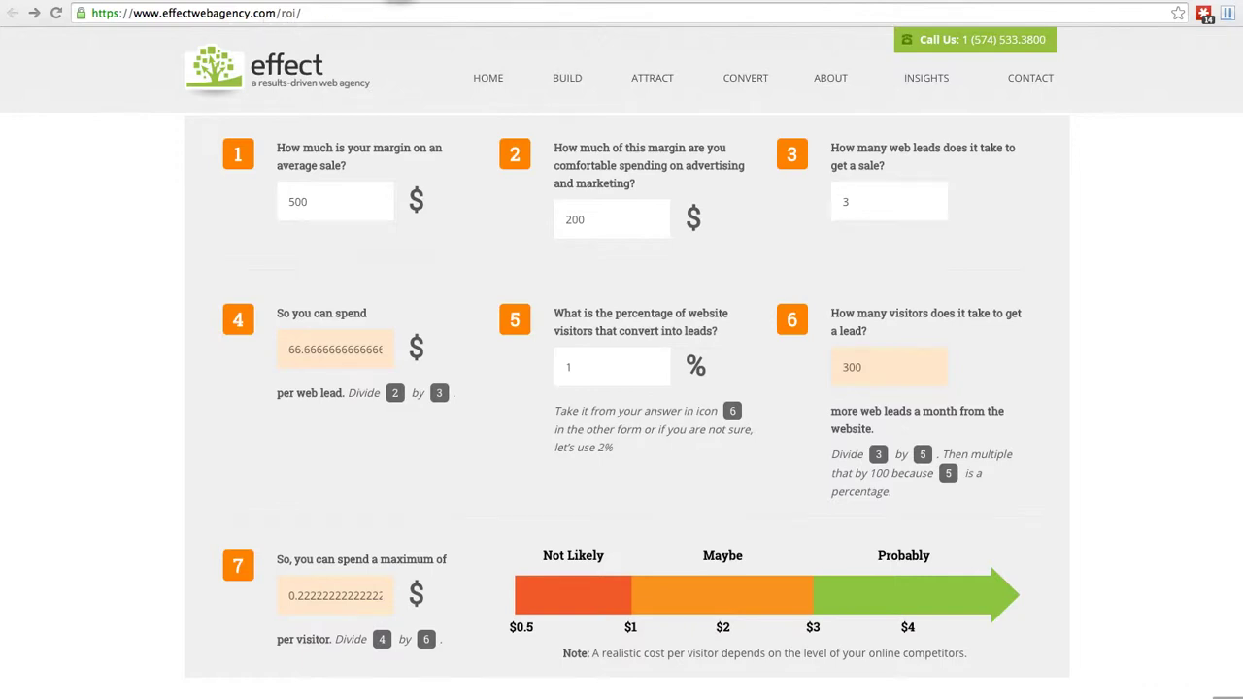
Step: Review the free strategy session request form and the subscription form below the calculators
scroll(420, 142, down, 1)
scroll(312, 413, down, 5)
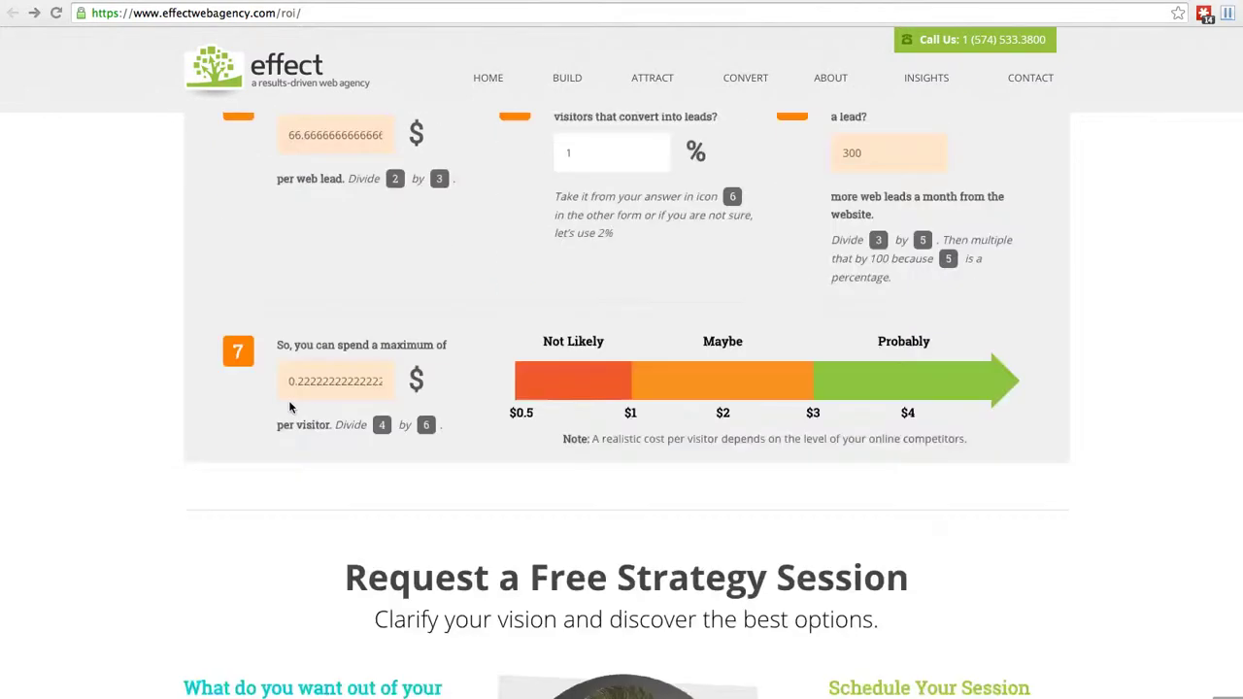
scroll(288, 408, down, 1)
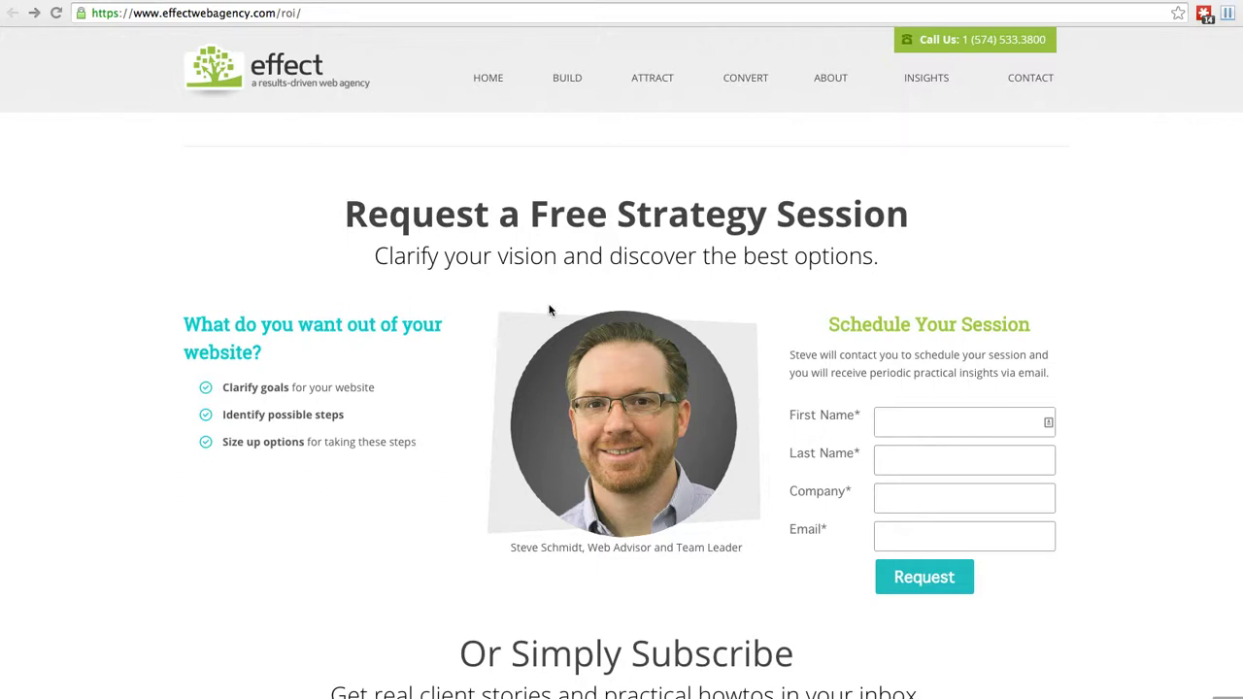
scroll(409, 510, down, 3)
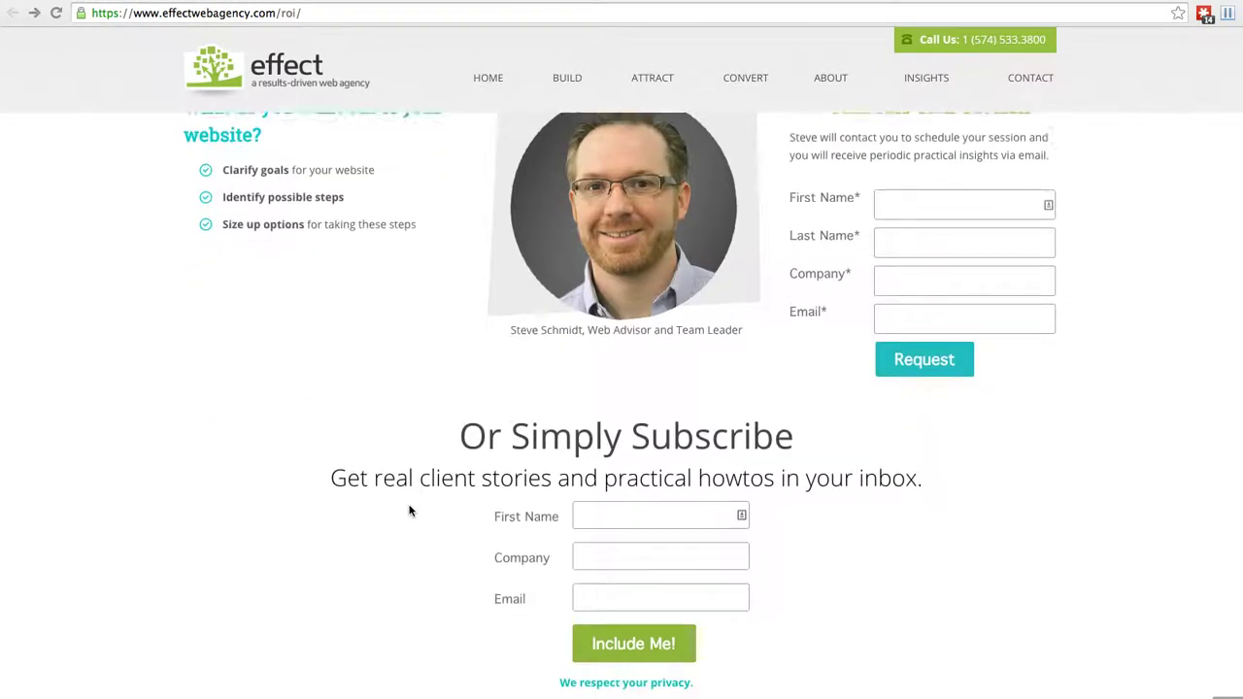
scroll(409, 510, down, 2)
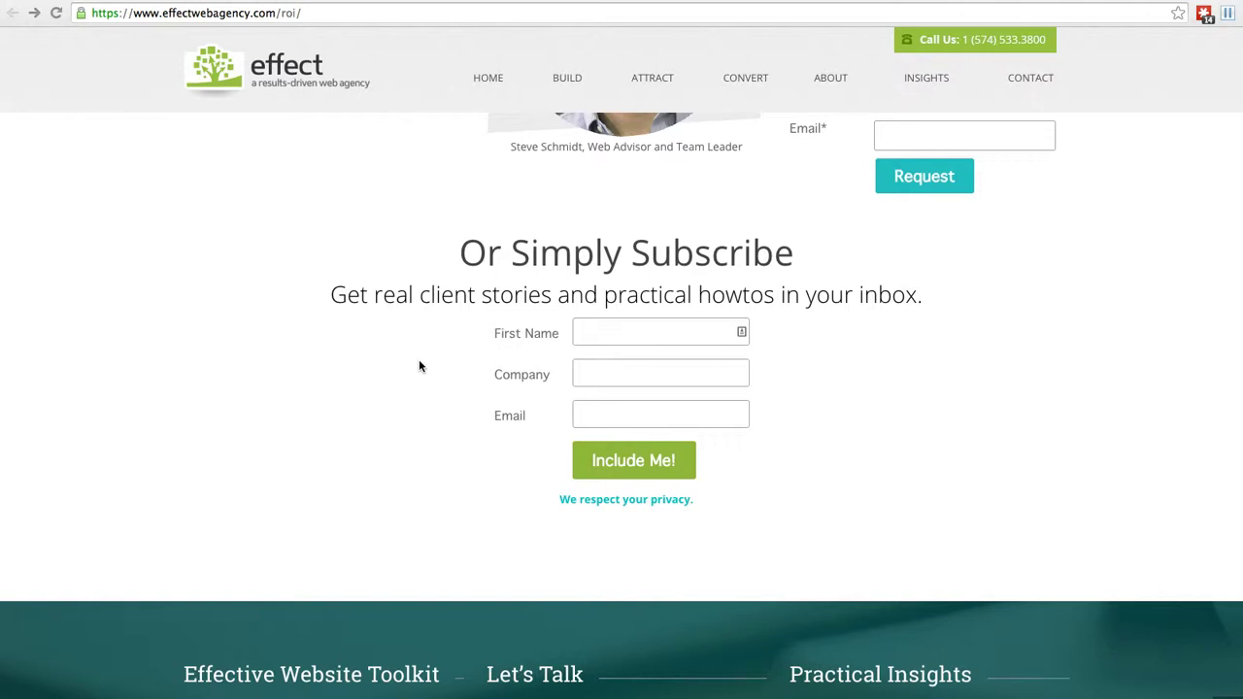
scroll(420, 366, up, 3)
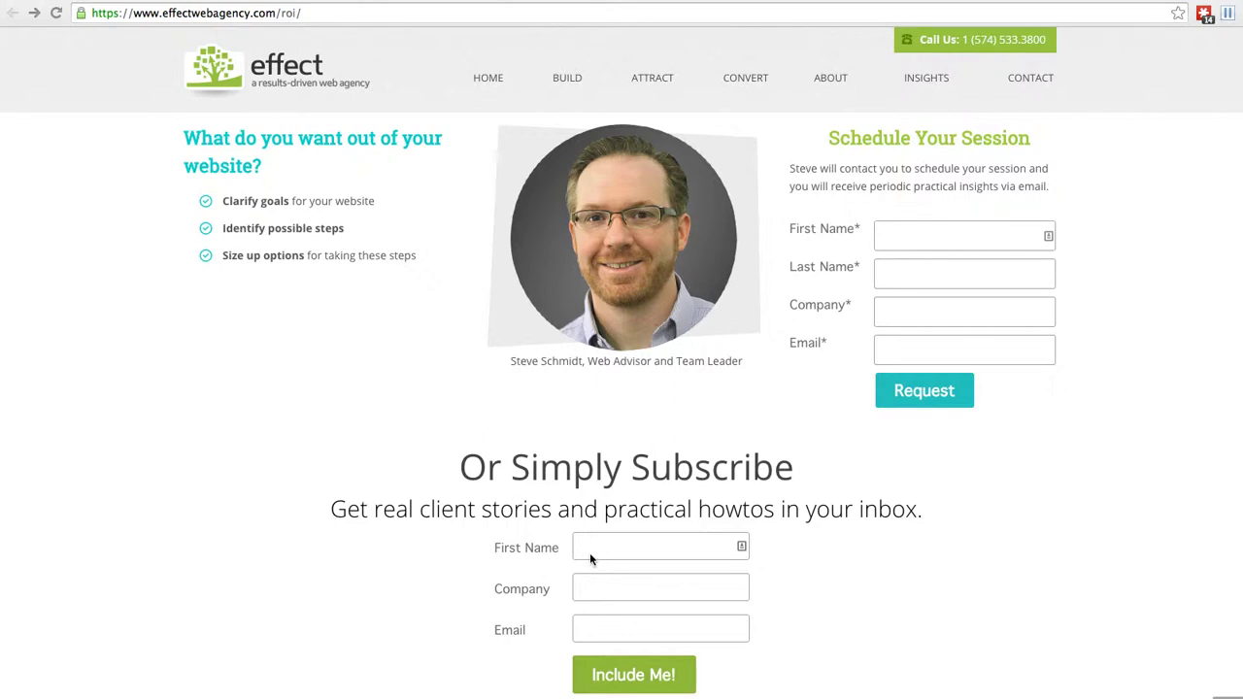
scroll(444, 607, down, 1)
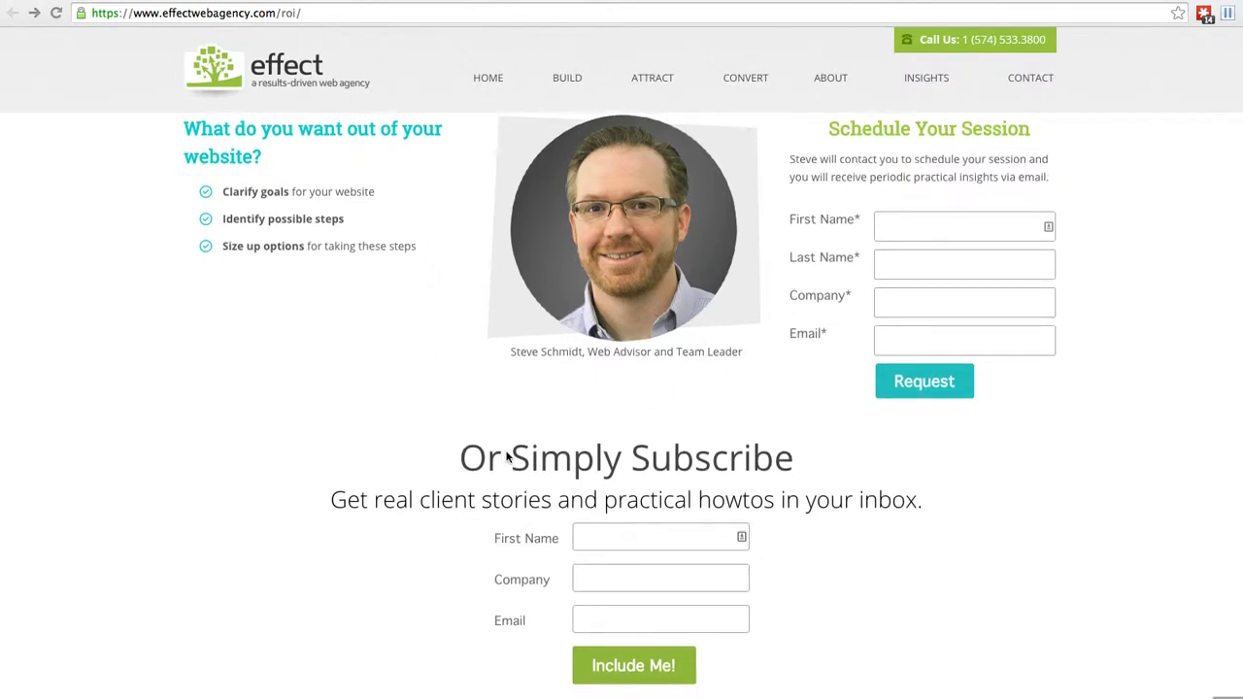